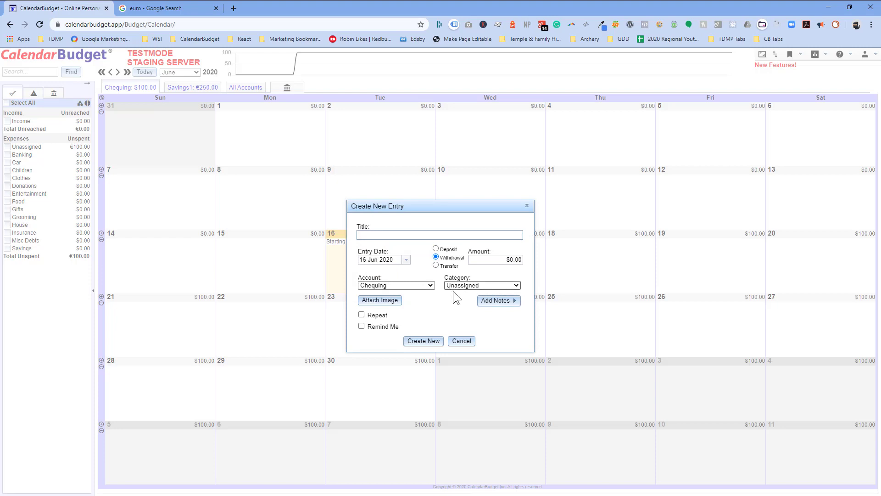
# Review the categories offered for a new 16 June 2020 entry in the Chequing account, then discard the entry
pyautogui.click(462, 287)
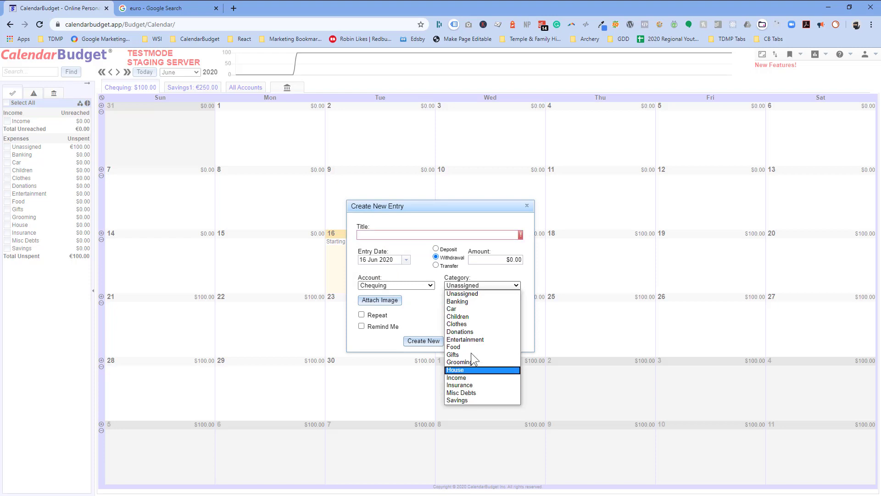
pyautogui.click(433, 304)
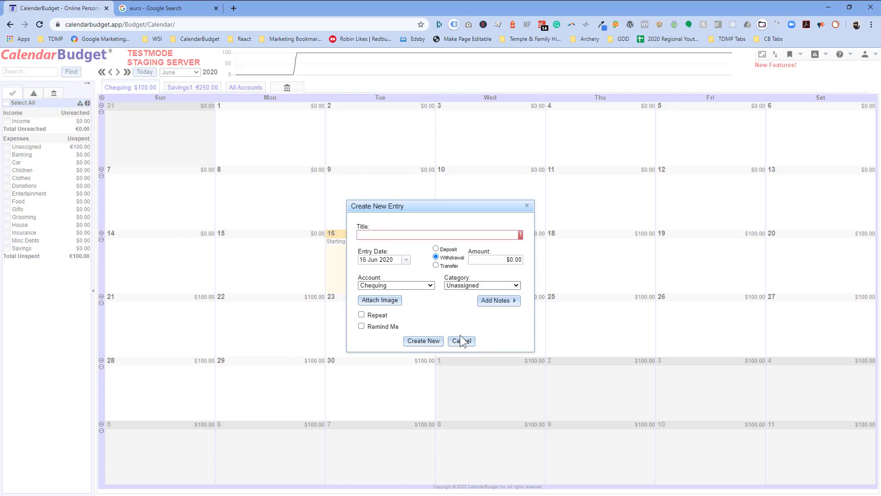
pyautogui.click(463, 342)
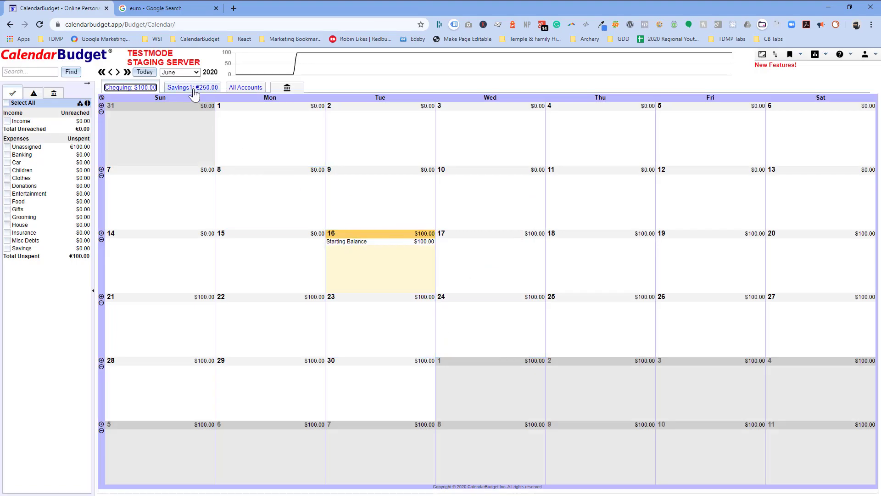
# Switch to the Savings1 account and review the categories offered for a new 16 June 2020 entry, discarding it
pyautogui.click(193, 87)
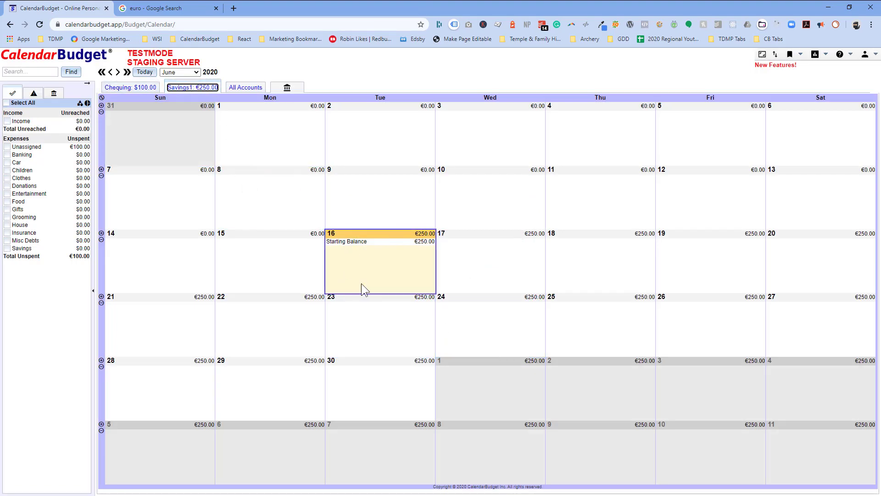
pyautogui.click(374, 263)
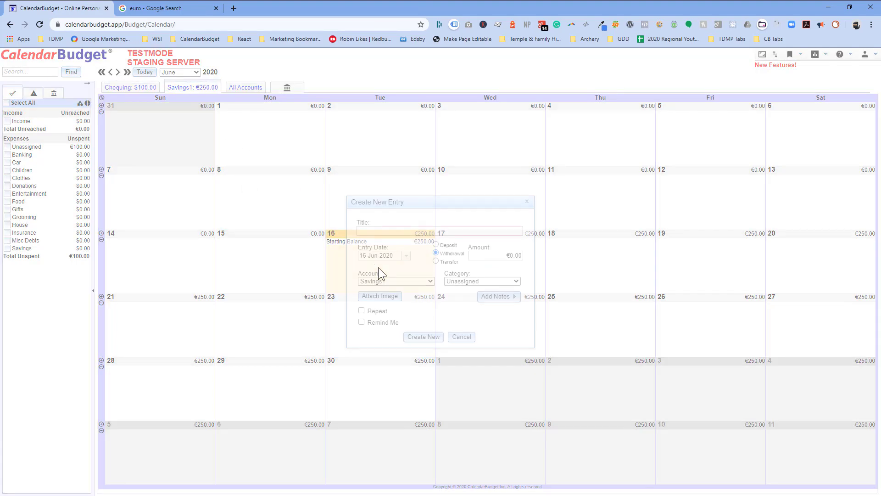
pyautogui.click(454, 283)
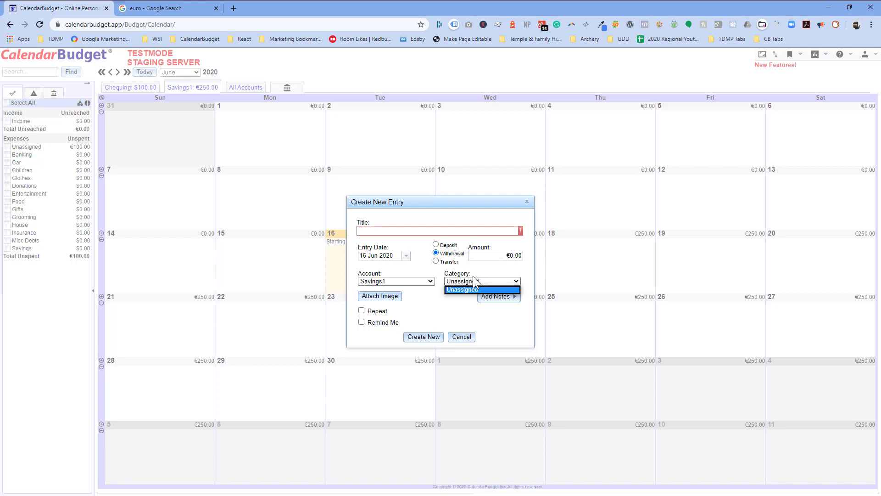
pyautogui.click(467, 305)
pyautogui.click(461, 336)
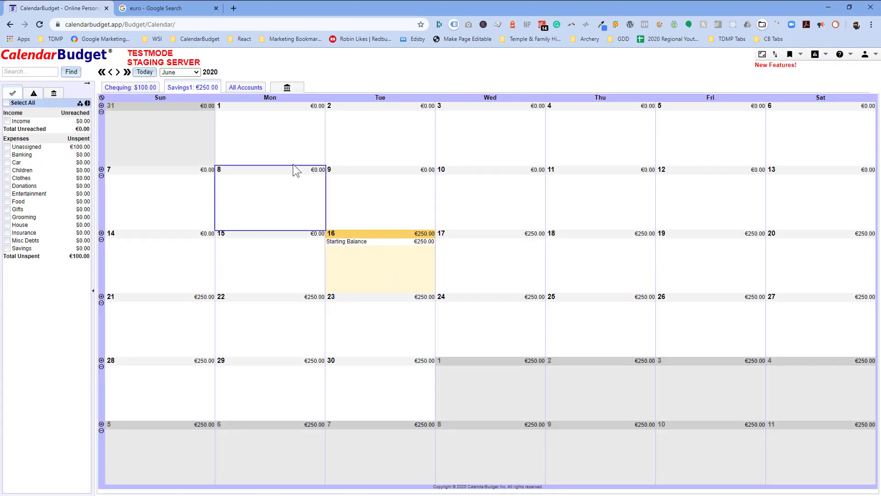
# Examine the currency symbols assigned to the accounts and to the categories, leaving both setups without saving
pyautogui.click(287, 88)
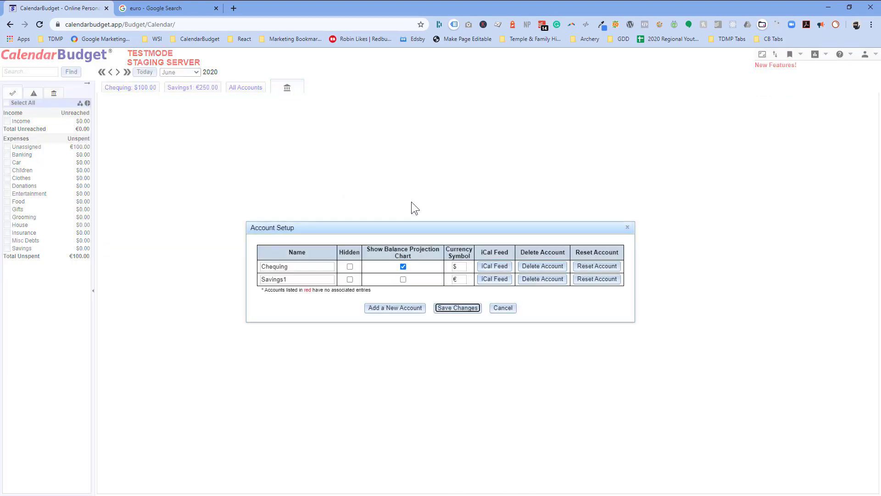
pyautogui.click(459, 268)
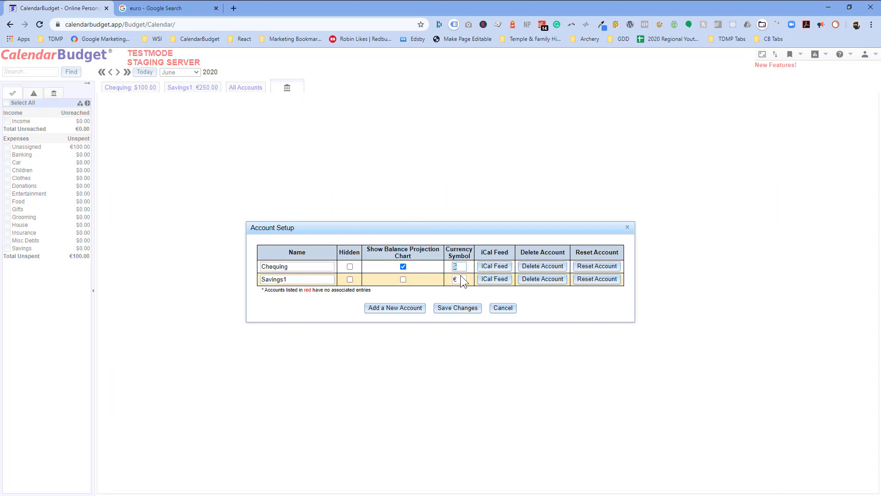
pyautogui.moveTo(463, 279); pyautogui.dragTo(448, 266)
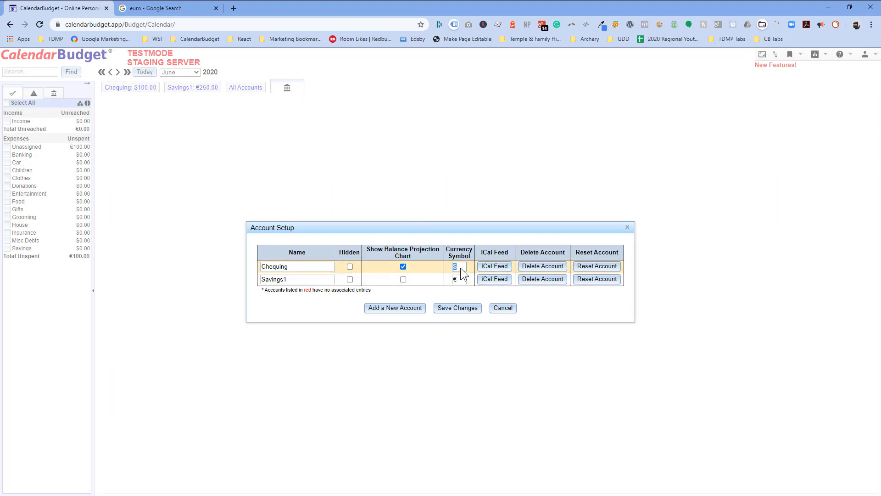
pyautogui.click(461, 268)
pyautogui.click(503, 308)
pyautogui.click(80, 103)
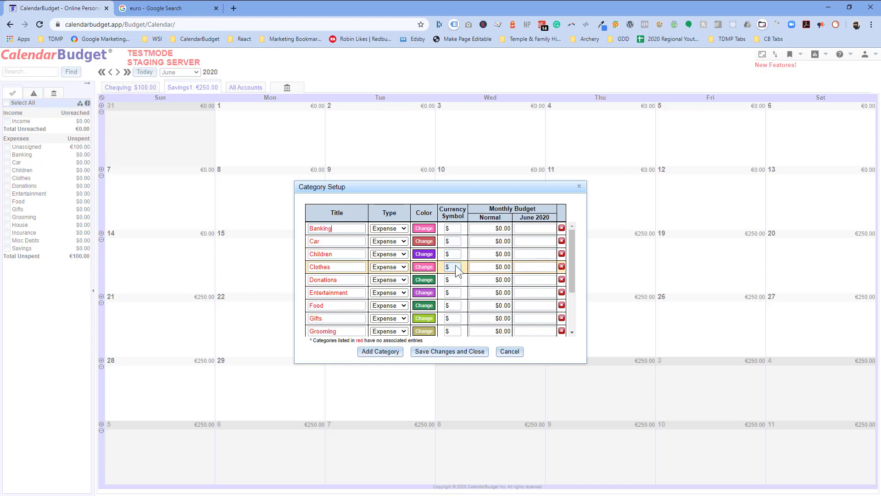
pyautogui.click(517, 352)
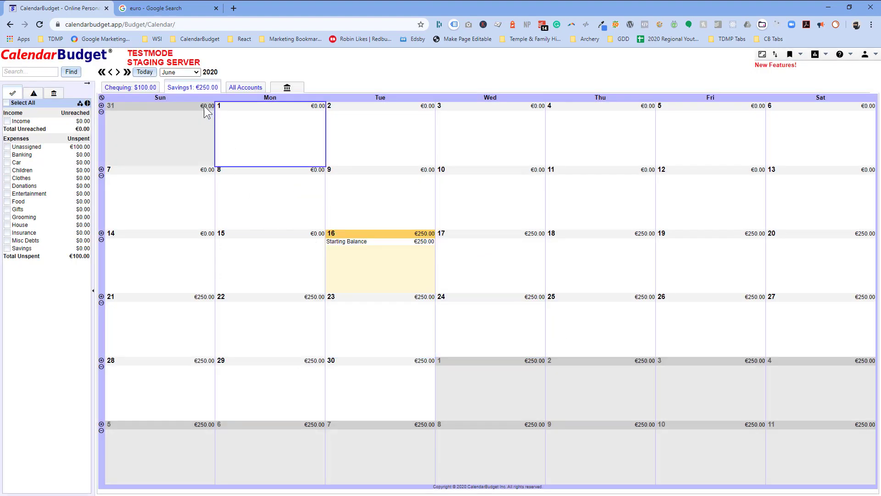
# Recheck which categories a new Savings1 entry on 16 June 2020 offers, then cancel the entry
pyautogui.click(186, 90)
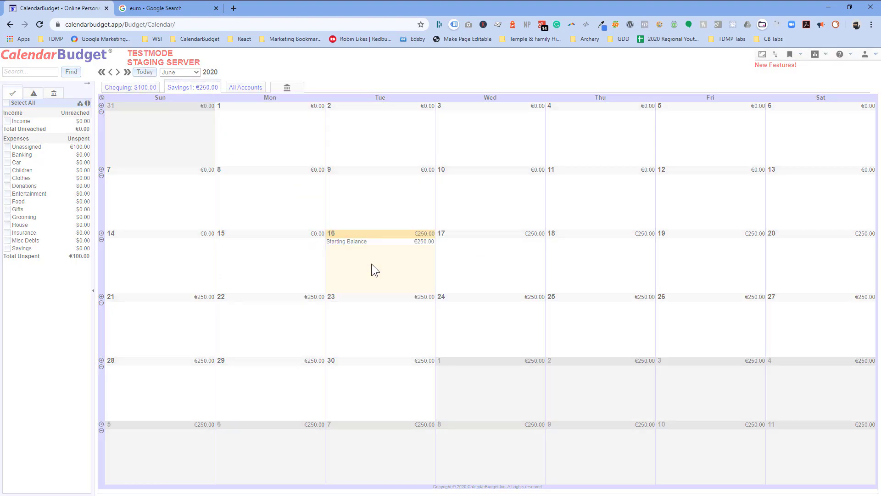
pyautogui.click(370, 263)
pyautogui.click(448, 281)
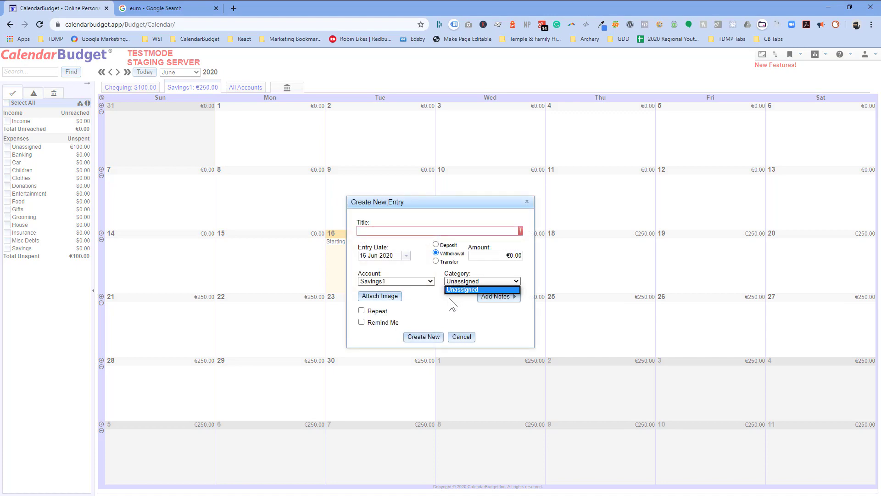
pyautogui.click(462, 338)
pyautogui.click(462, 337)
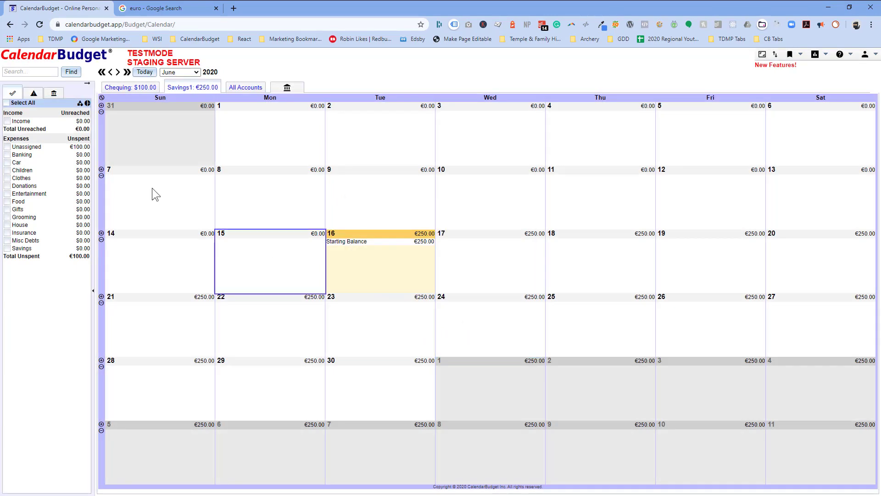
# Add an expense category named "New Cat" with the € currency symbol, copy that symbol, and save the category changes
pyautogui.click(80, 103)
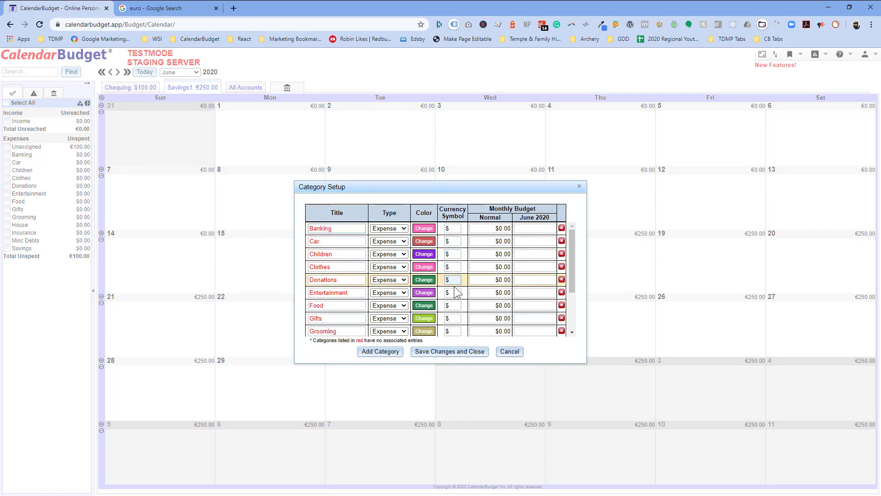
pyautogui.scroll(-3, 451, 291)
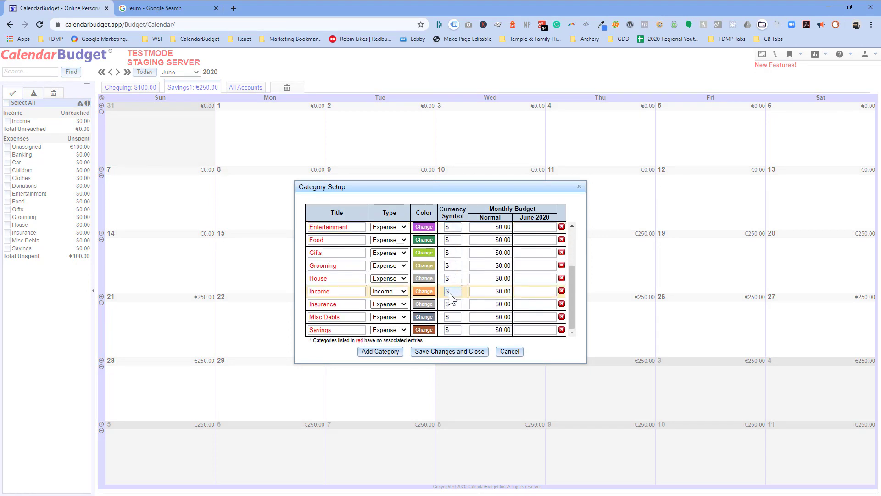
pyautogui.click(385, 352)
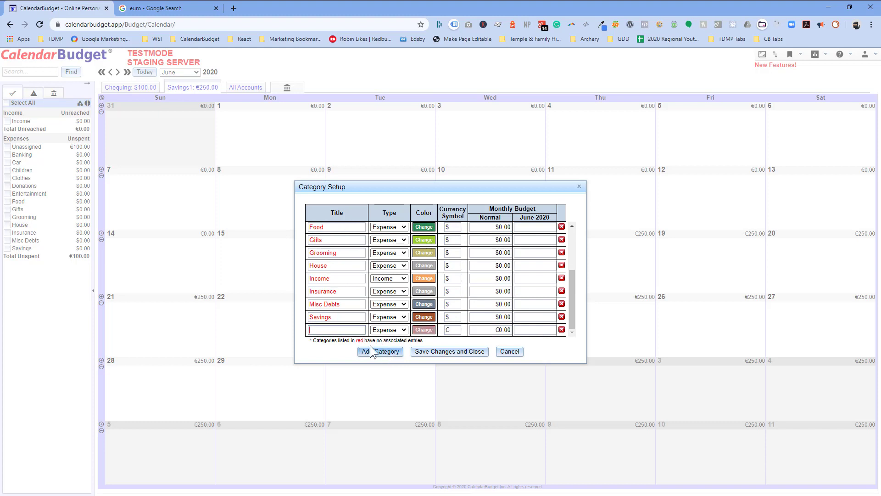
pyautogui.write('New Cat')
pyautogui.press('Tab')
pyautogui.press('Tab')
pyautogui.press('Tab')
pyautogui.hotkey('ctrl', 'c')
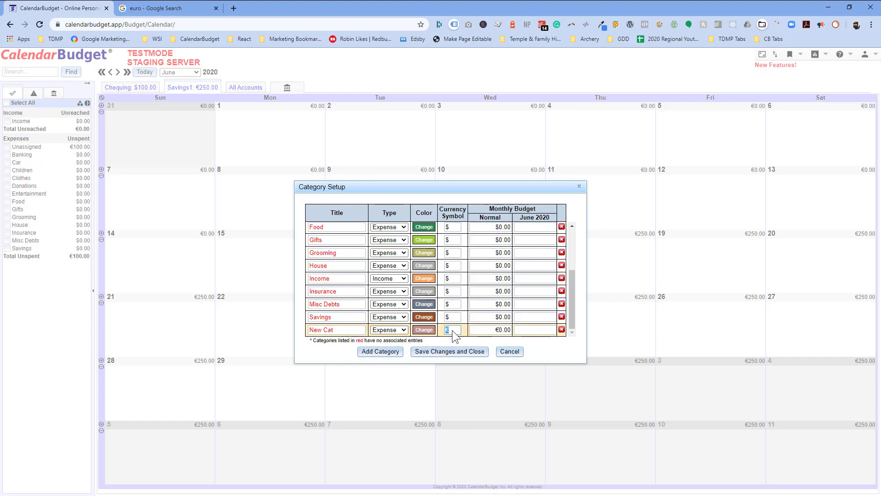
pyautogui.click(443, 351)
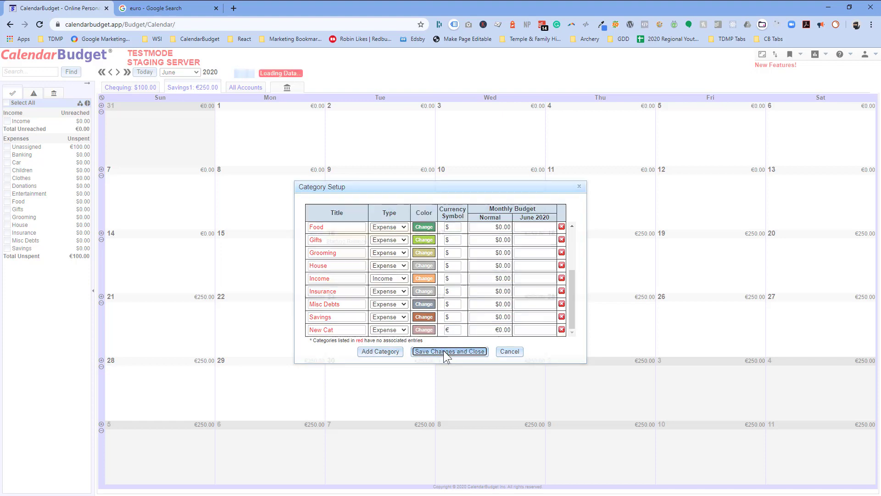
# Check whether "New Cat" is offered as a category for a new Savings1 entry on 16 June 2020, then cancel the entry
pyautogui.click(392, 264)
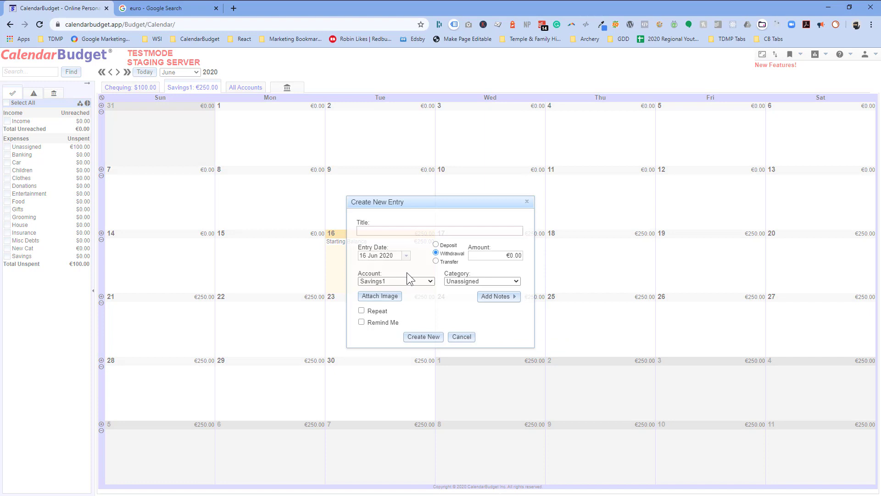
pyautogui.click(463, 283)
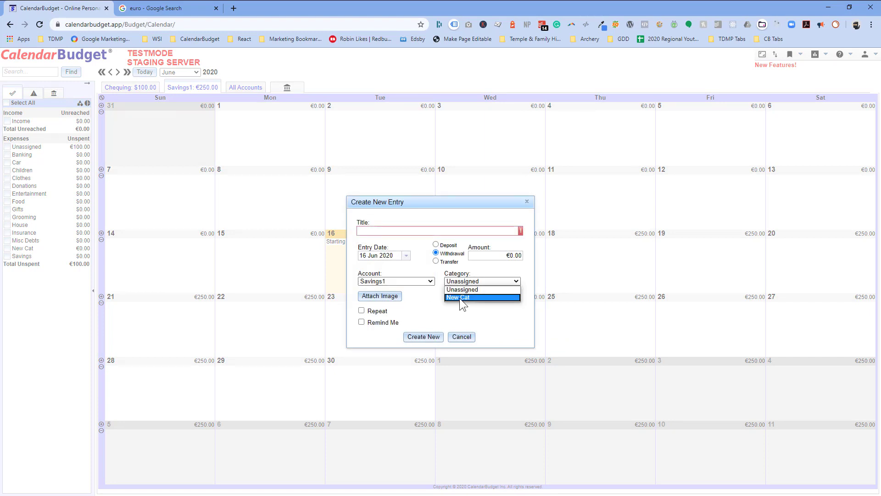
pyautogui.click(460, 337)
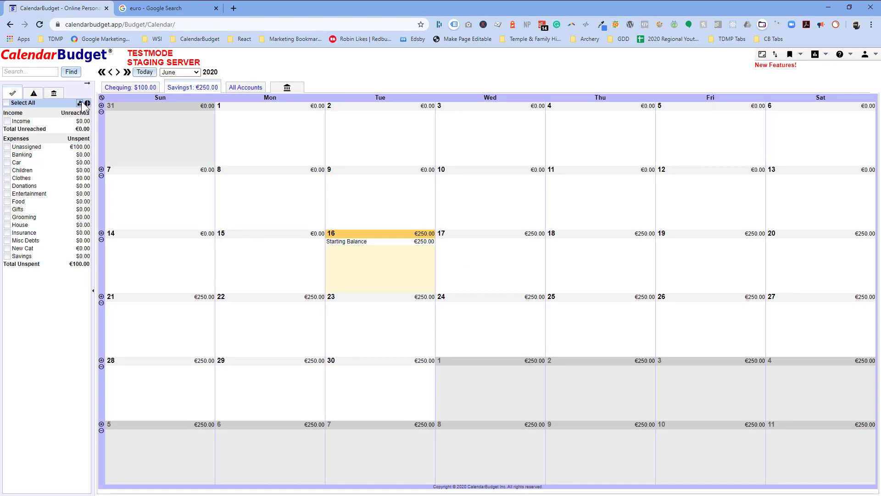
# Set the Clothes category's currency symbol to € and save the category changes
pyautogui.click(87, 103)
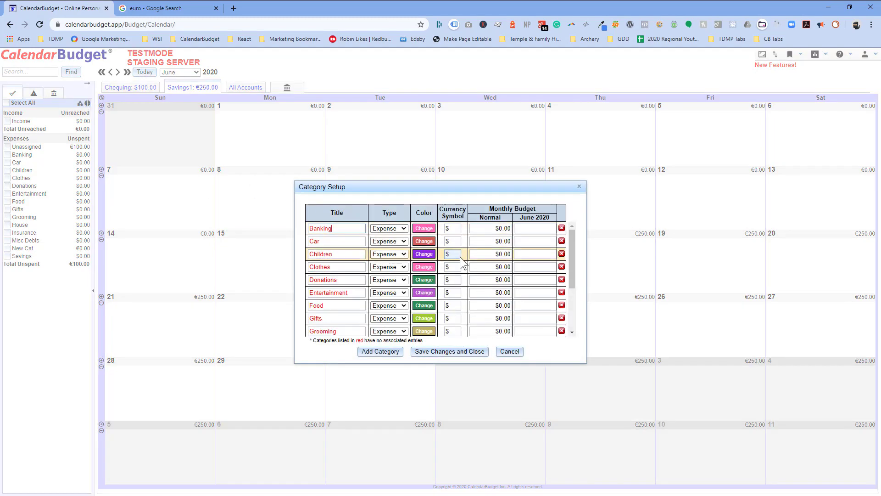
pyautogui.doubleClick(449, 267)
pyautogui.hotkey('ctrl', 'v')
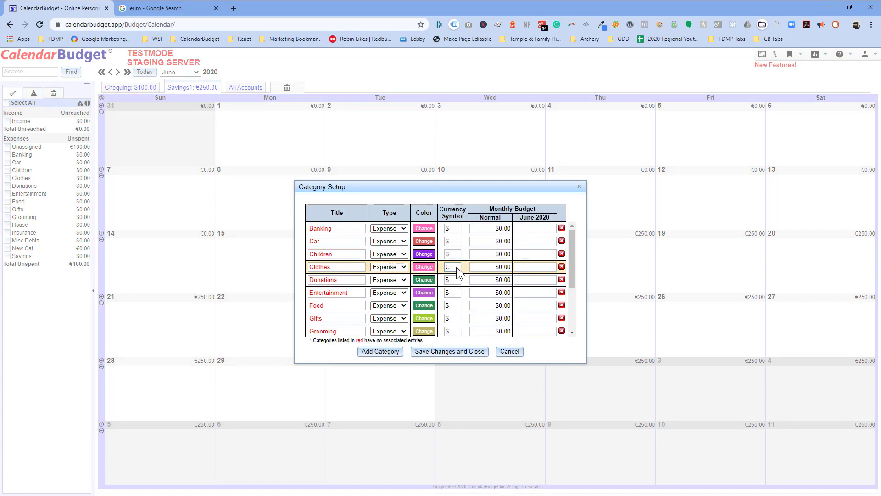
pyautogui.click(464, 352)
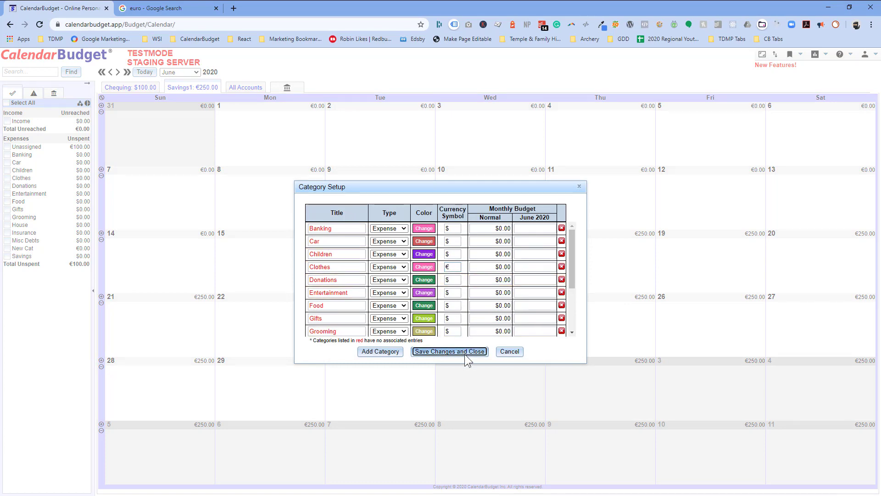
# Check whether Clothes is offered as a category for a new Savings1 entry on 16 June 2020, then cancel the entry
pyautogui.doubleClick(375, 273)
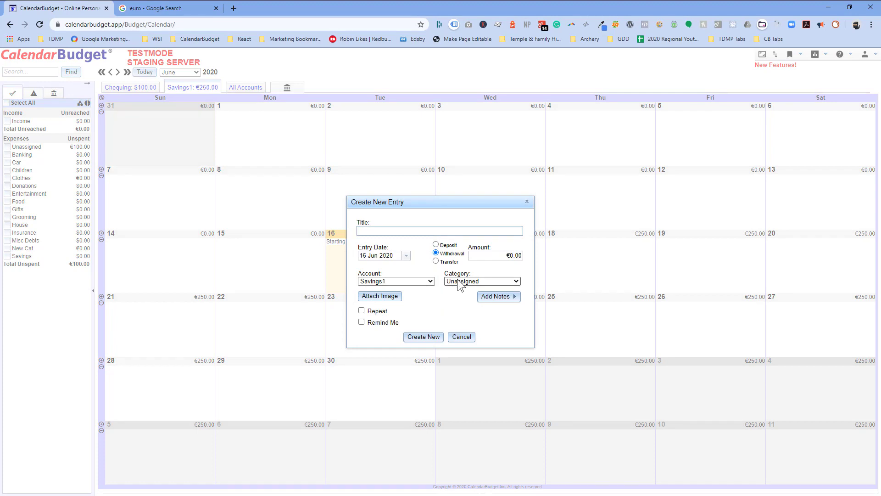
pyautogui.click(460, 282)
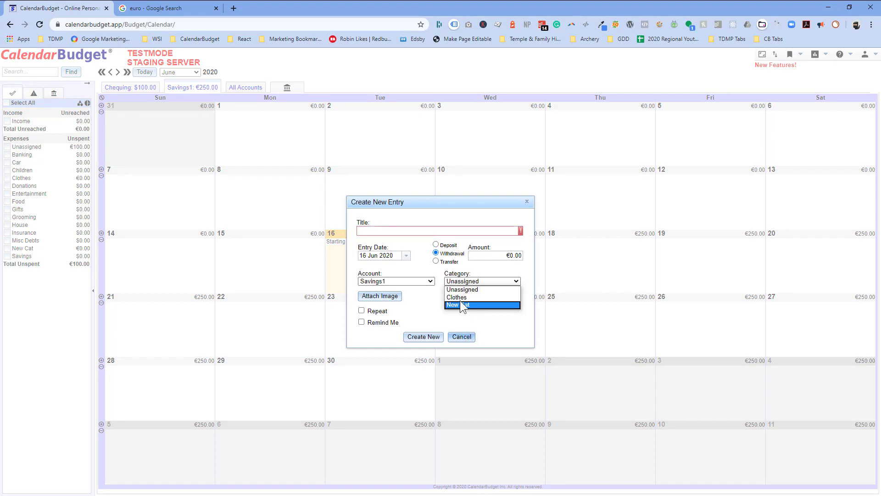
pyautogui.click(464, 336)
pyautogui.click(461, 335)
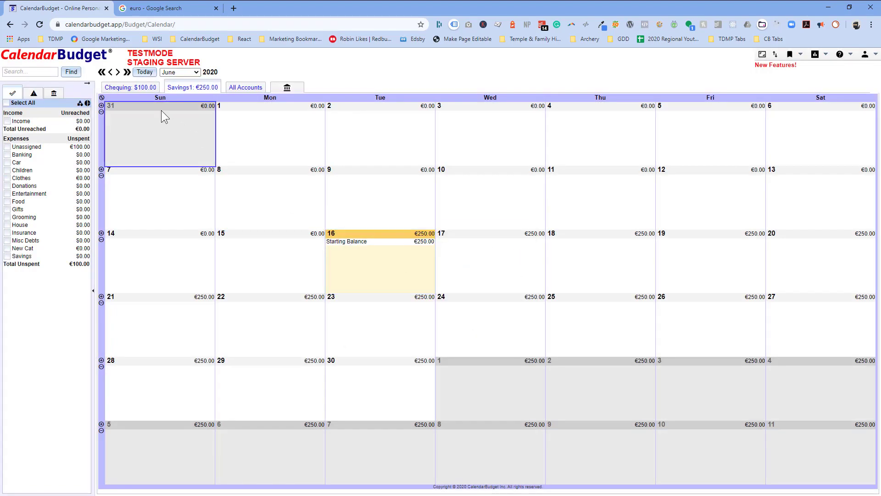
# Switch to the Chequing account and review the categories offered for a new 16 June 2020 entry, discarding it
pyautogui.click(133, 89)
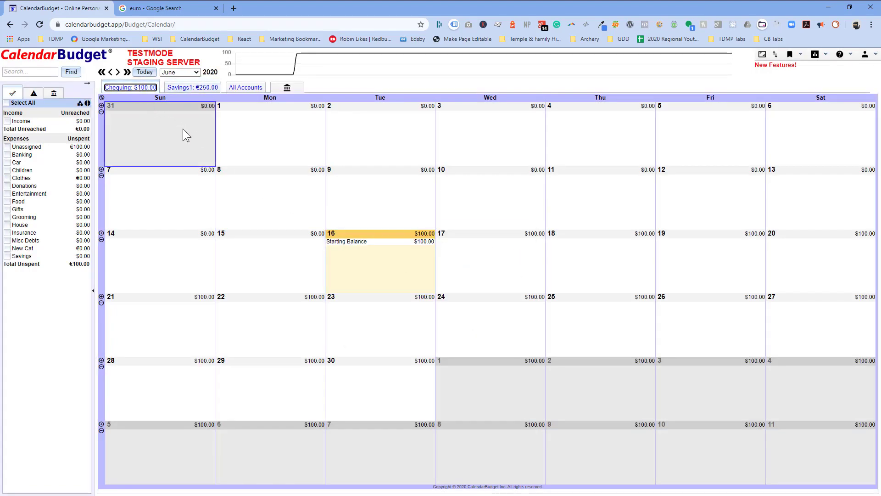
pyautogui.click(376, 266)
pyautogui.click(470, 281)
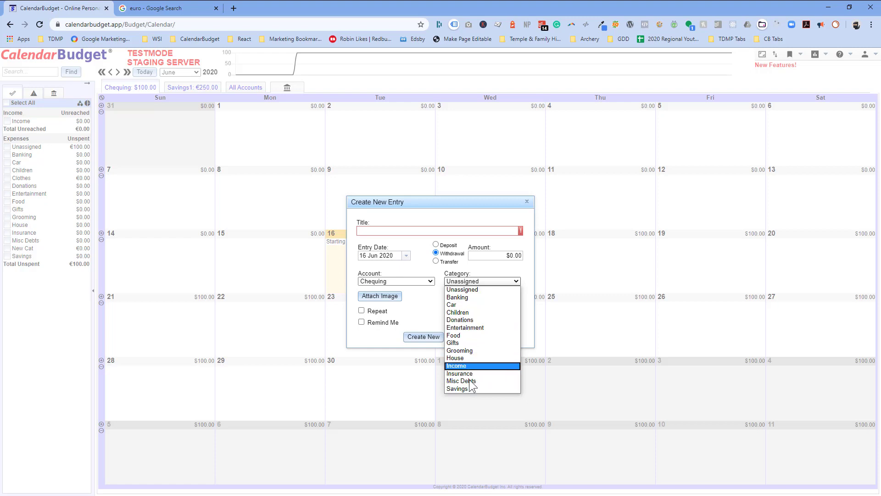
pyautogui.click(441, 282)
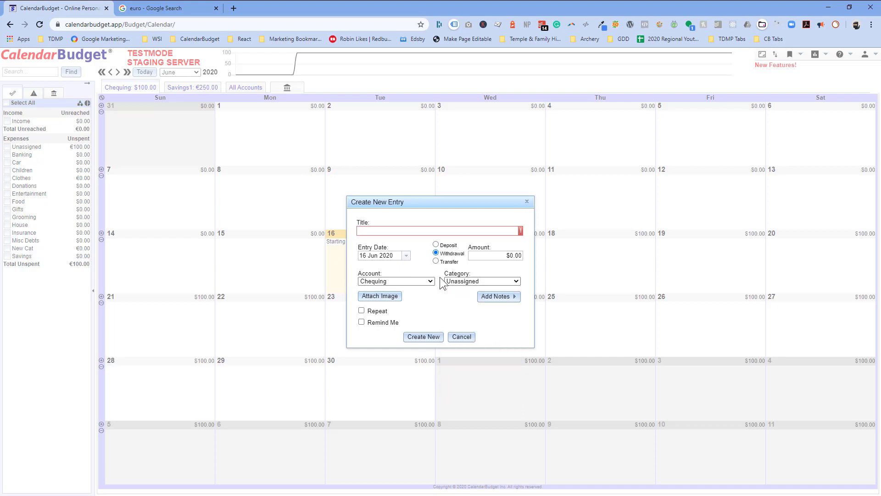
pyautogui.click(464, 336)
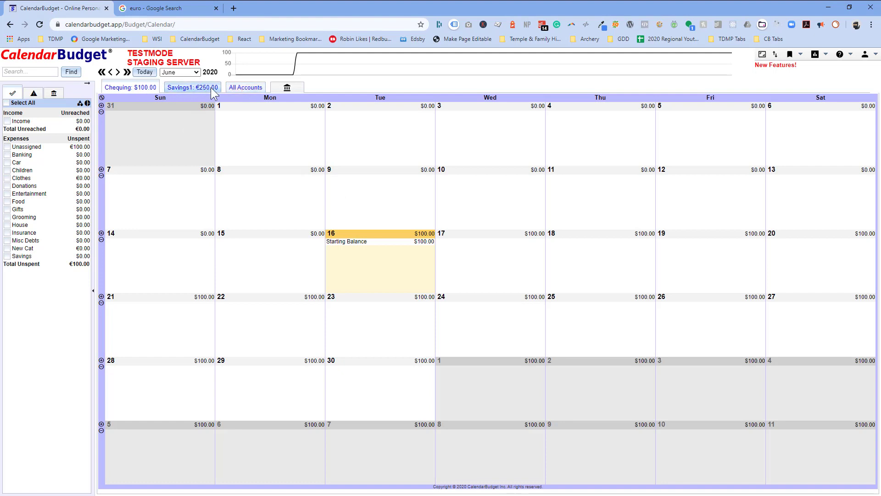
# Delete the Chequing account together with its entries and save the account changes
pyautogui.click(288, 88)
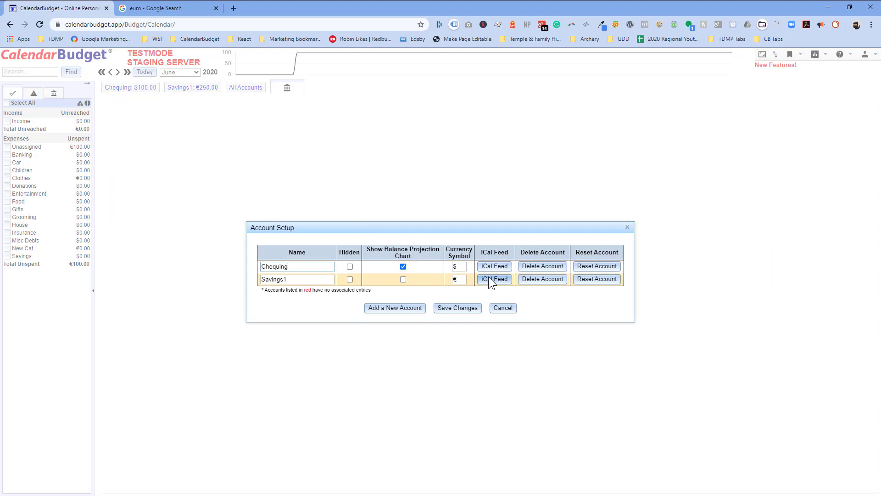
pyautogui.click(538, 265)
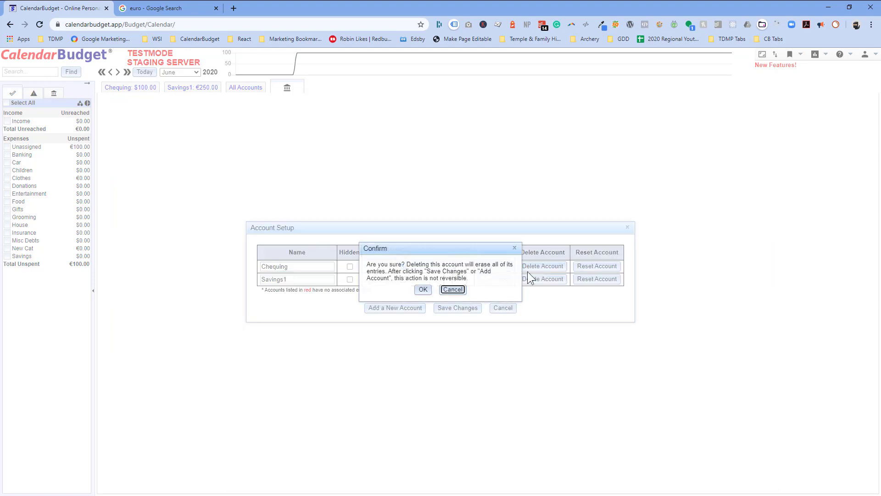
pyautogui.click(422, 289)
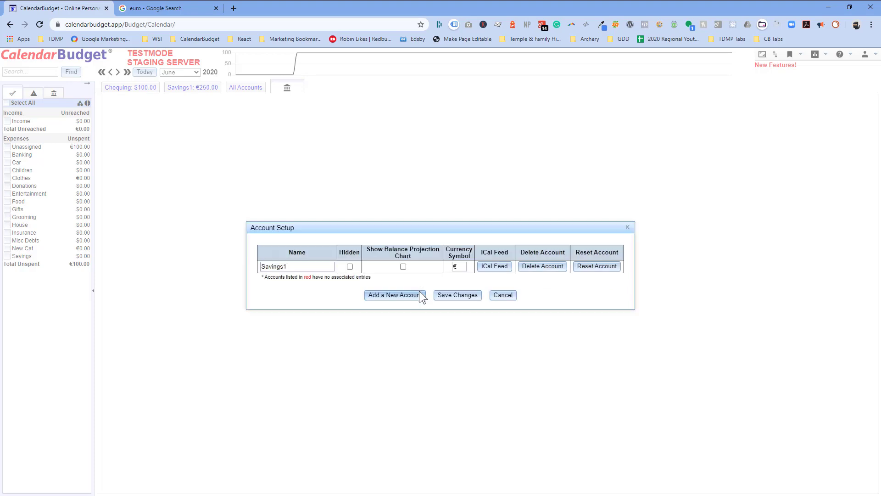
pyautogui.click(464, 294)
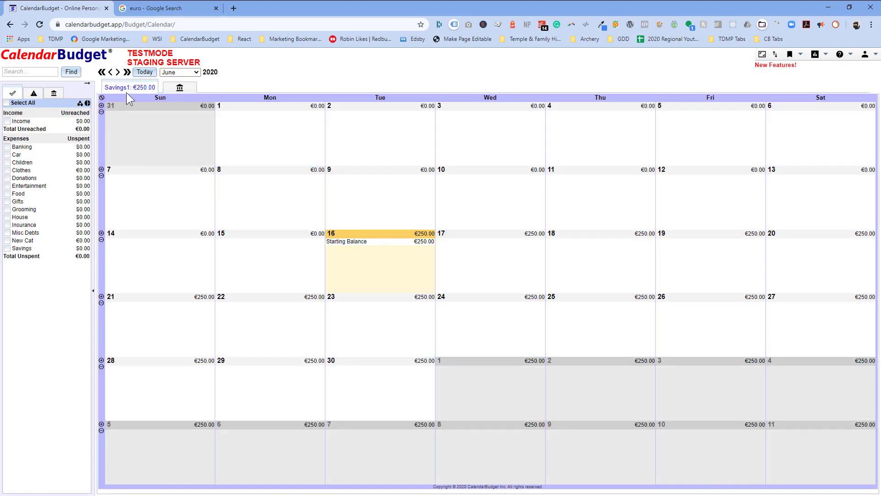
# Set the currency symbol of the Clothes and New Cat categories to $ and save the category changes
pyautogui.click(81, 104)
pyautogui.click(453, 267)
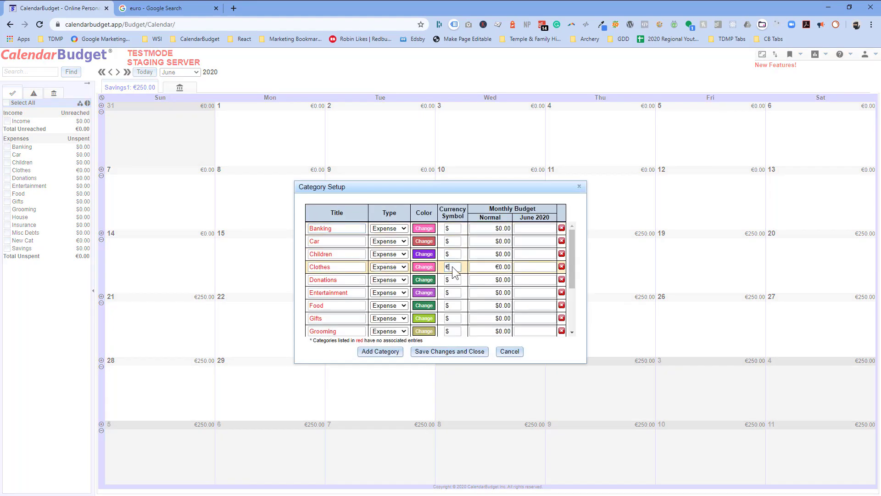
pyautogui.press('BackSpace')
pyautogui.write('$')
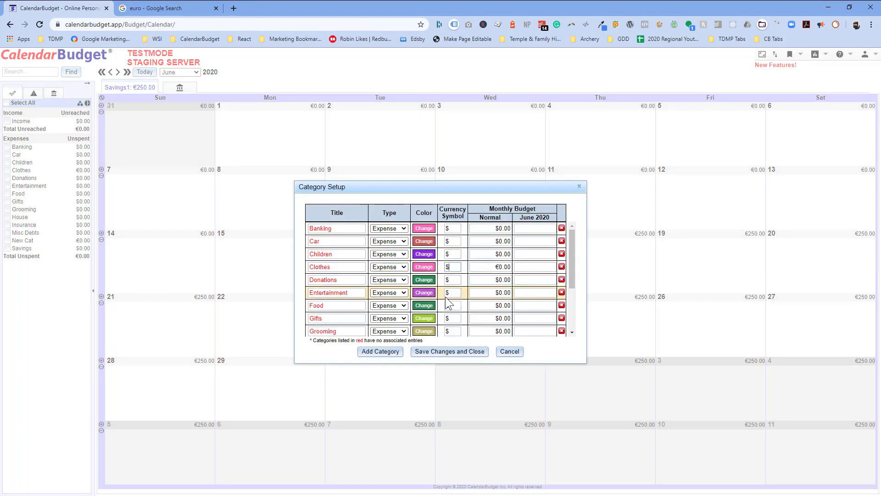
pyautogui.scroll(-3, 449, 305)
pyautogui.moveTo(457, 317); pyautogui.dragTo(440, 318)
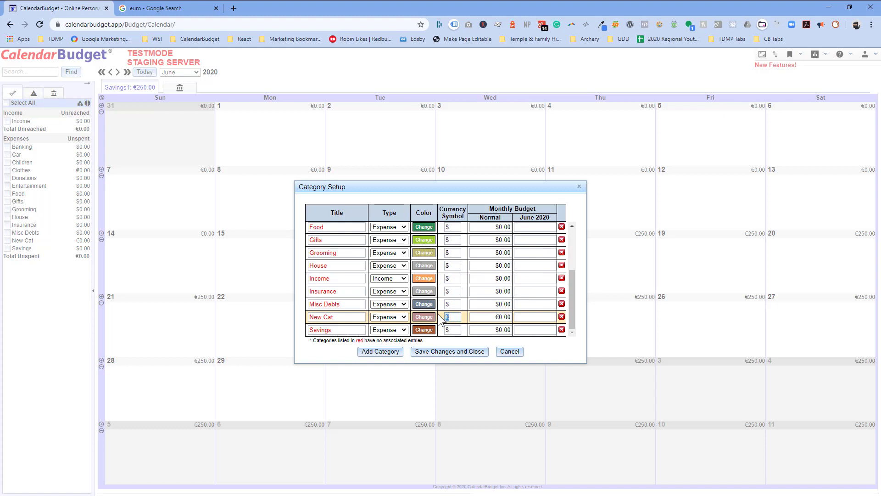
pyautogui.write('$')
pyautogui.click(453, 351)
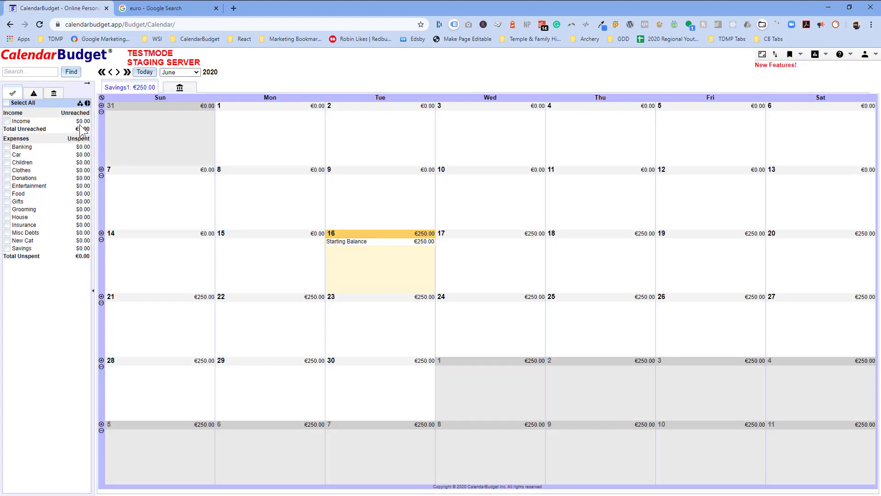
# Review the categories' currency symbols, then check which categories a new Savings1 entry on 16 June 2020 offers, discarding the entry
pyautogui.click(80, 102)
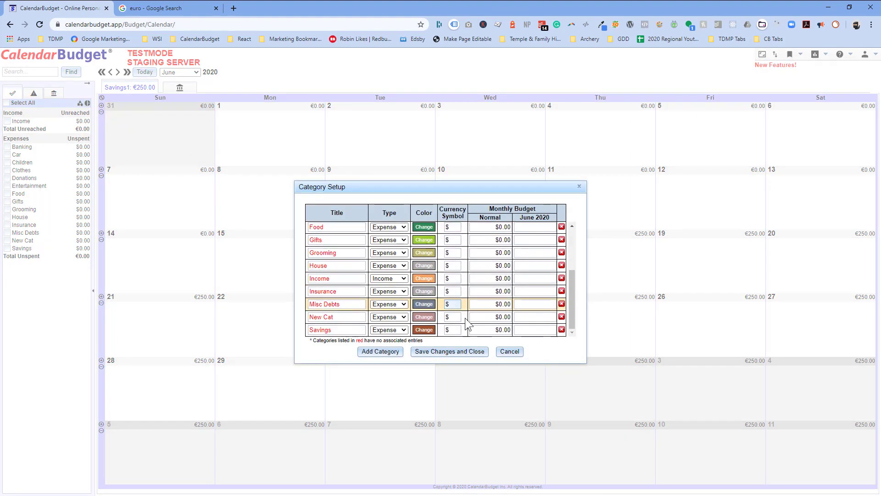
pyautogui.click(508, 353)
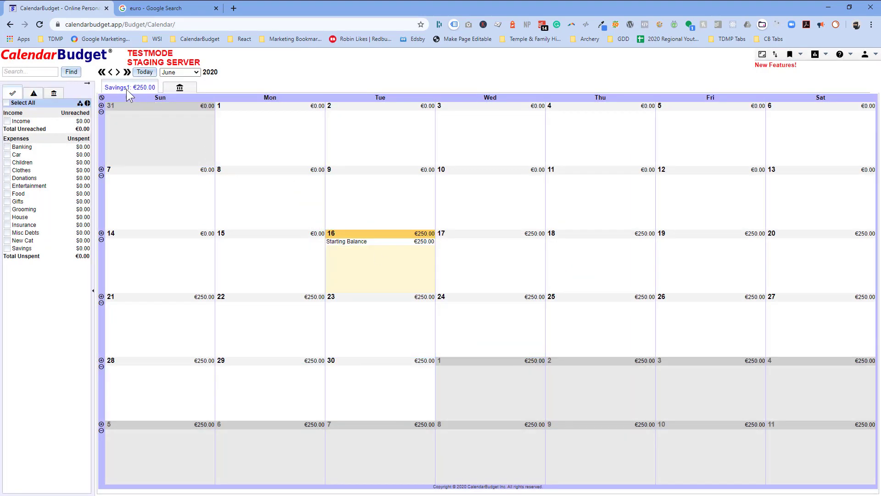
pyautogui.doubleClick(376, 259)
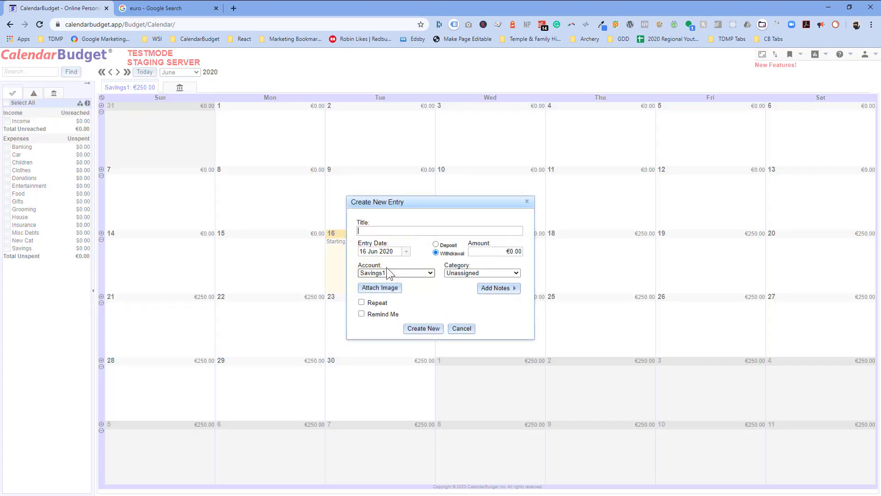
pyautogui.click(473, 273)
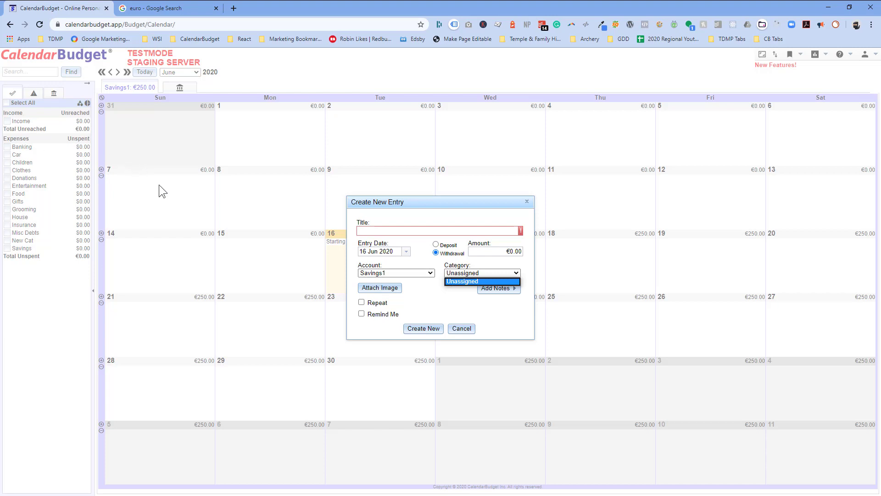
pyautogui.click(466, 329)
pyautogui.click(466, 329)
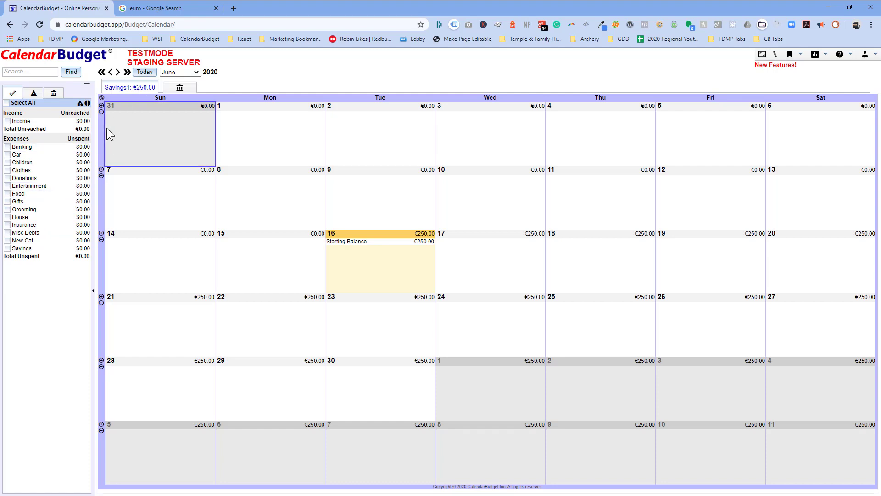
# Copy the € currency symbol from the Savings1 account's setup and close the setup without saving
pyautogui.click(179, 87)
pyautogui.click(454, 273)
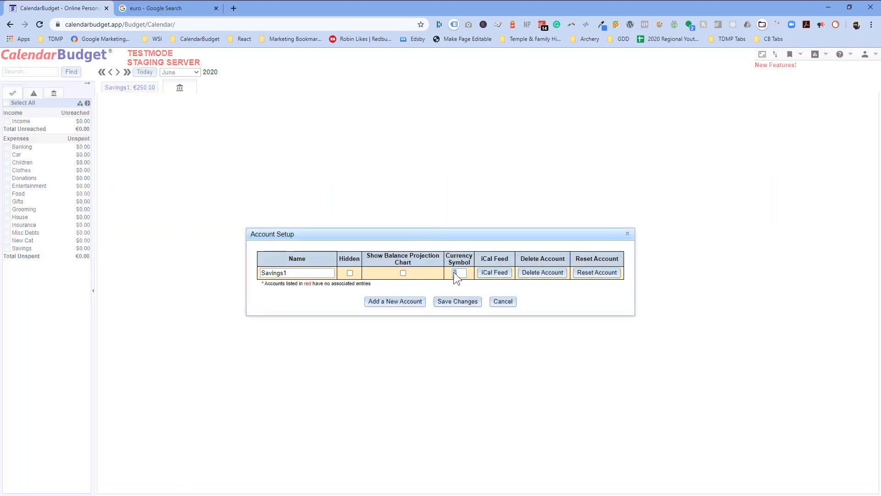
pyautogui.doubleClick(453, 272)
pyautogui.hotkey('ctrl', 'c')
pyautogui.click(500, 303)
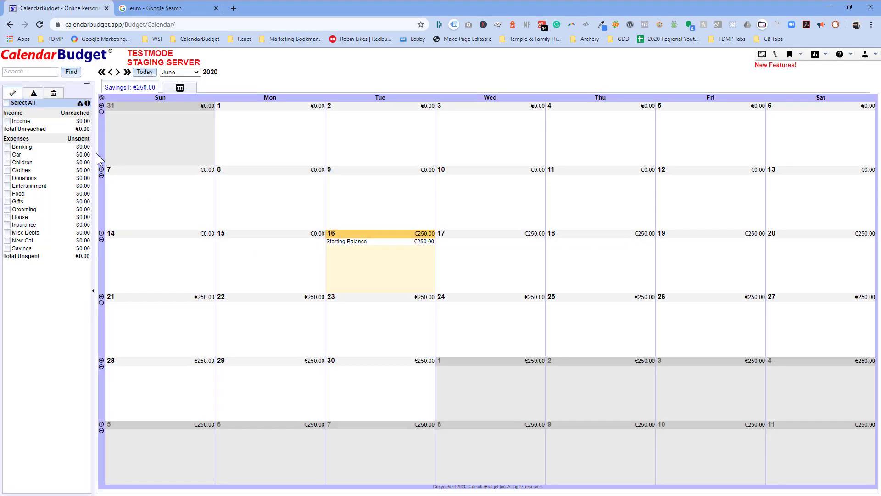
# Replace the currency symbol of the Banking, Car, Children and Clothes categories with the copied €
pyautogui.click(80, 104)
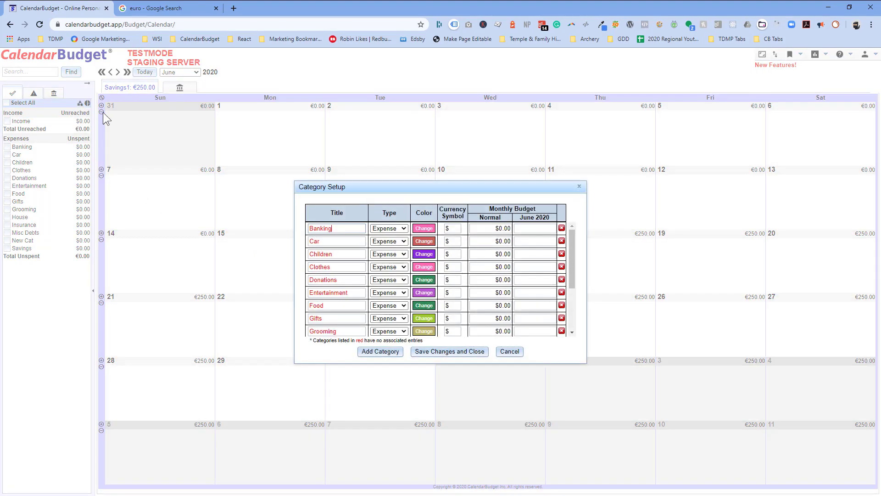
pyautogui.doubleClick(451, 228)
pyautogui.hotkey('ctrl', 'v')
pyautogui.doubleClick(449, 242)
pyautogui.hotkey('ctrl', 'v')
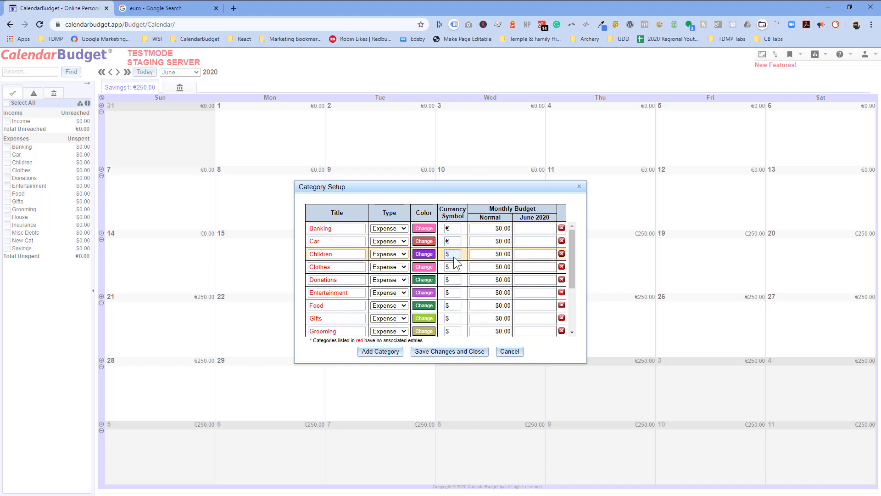
pyautogui.doubleClick(448, 254)
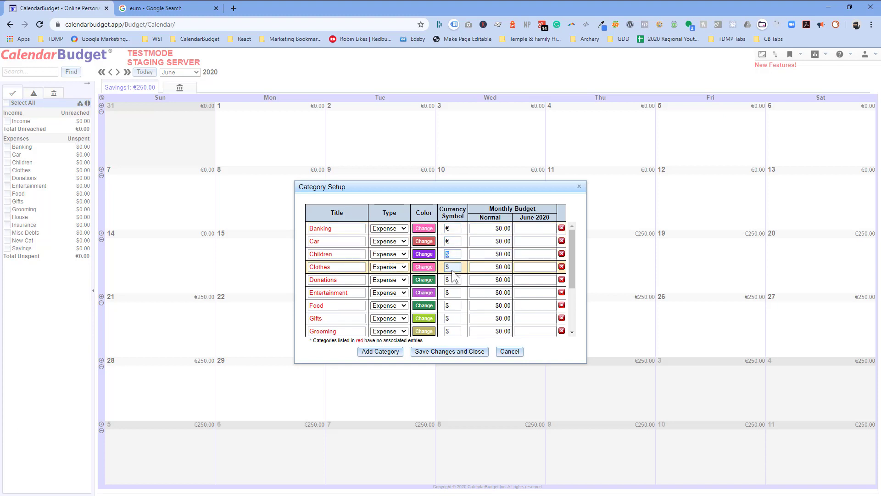
pyautogui.hotkey('ctrl', 'v')
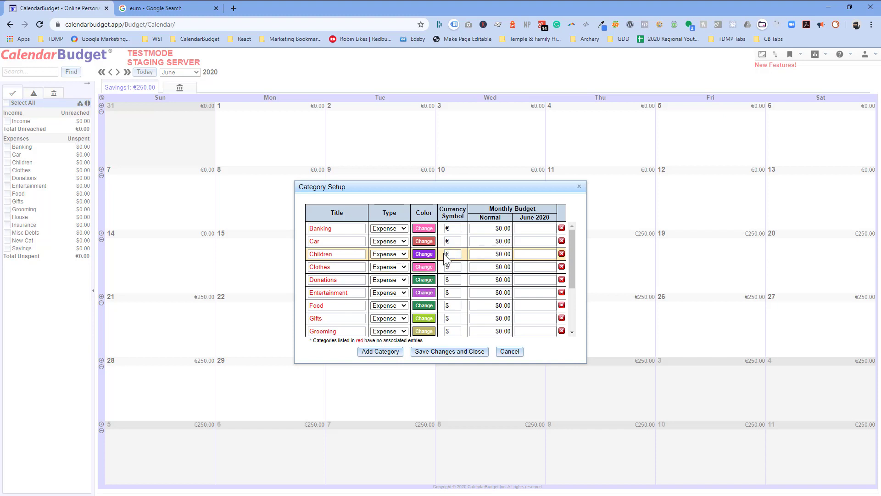
pyautogui.doubleClick(454, 267)
pyautogui.hotkey('ctrl', 'v')
# Set the currency symbol of the Donations, Entertainment, Food and Gifts categories to €
pyautogui.doubleClick(453, 279)
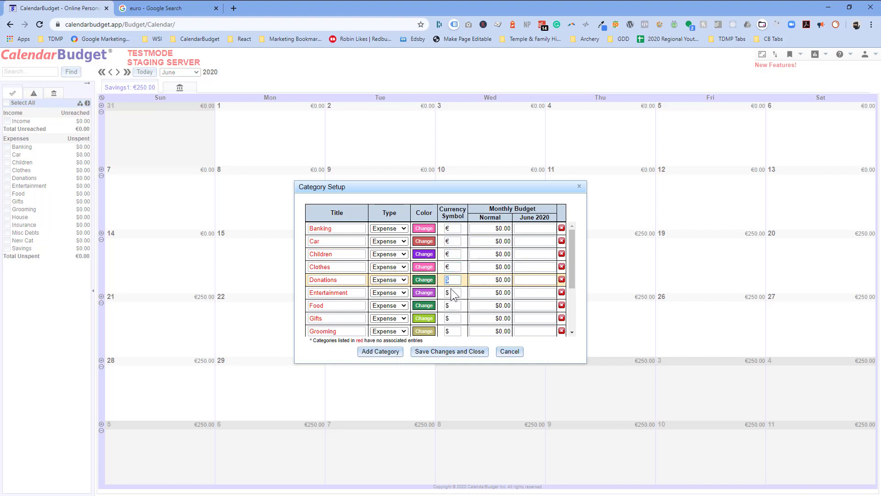
pyautogui.hotkey('ctrl', 'v')
pyautogui.hotkey('ctrl', 'v')
pyautogui.doubleClick(453, 306)
pyautogui.hotkey('ctrl', 'v')
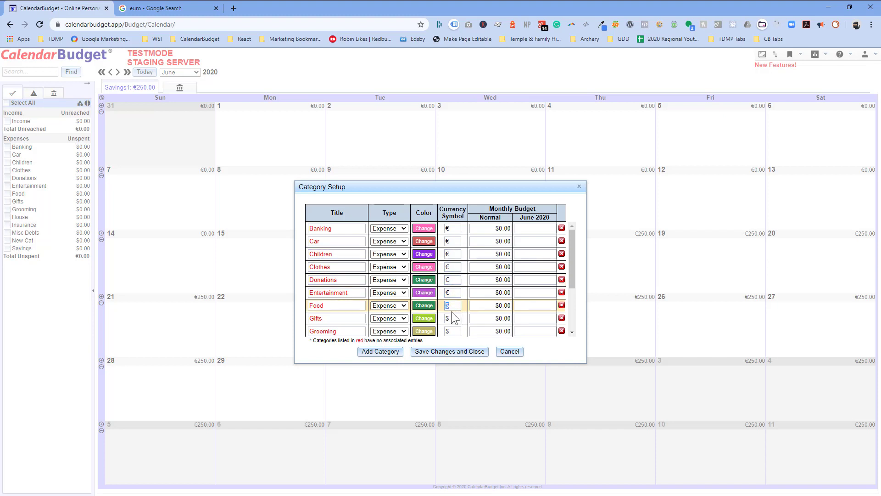
pyautogui.doubleClick(453, 318)
pyautogui.hotkey('ctrl', 'v')
# Set the currency symbol of the Grooming, House and Income categories to €
pyautogui.doubleClick(448, 331)
pyautogui.scroll(-1, 445, 331)
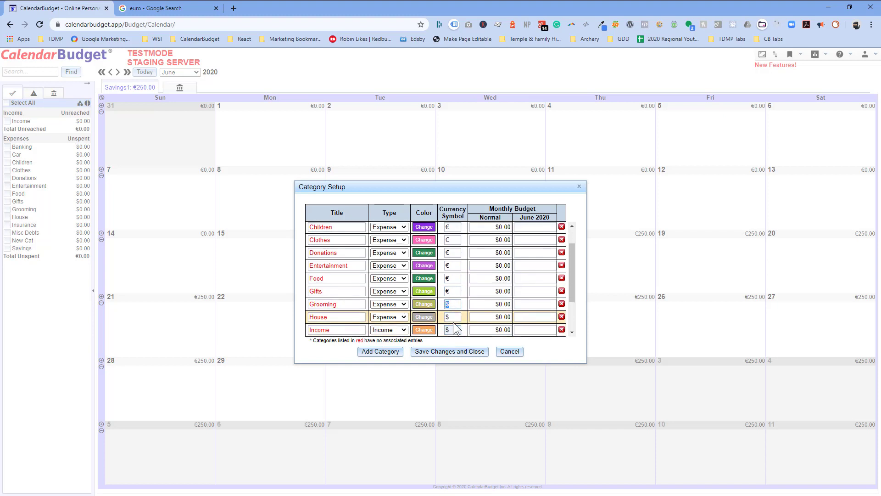
pyautogui.hotkey('ctrl', 'v')
pyautogui.doubleClick(450, 318)
pyautogui.hotkey('ctrl', 'v')
pyautogui.doubleClick(454, 329)
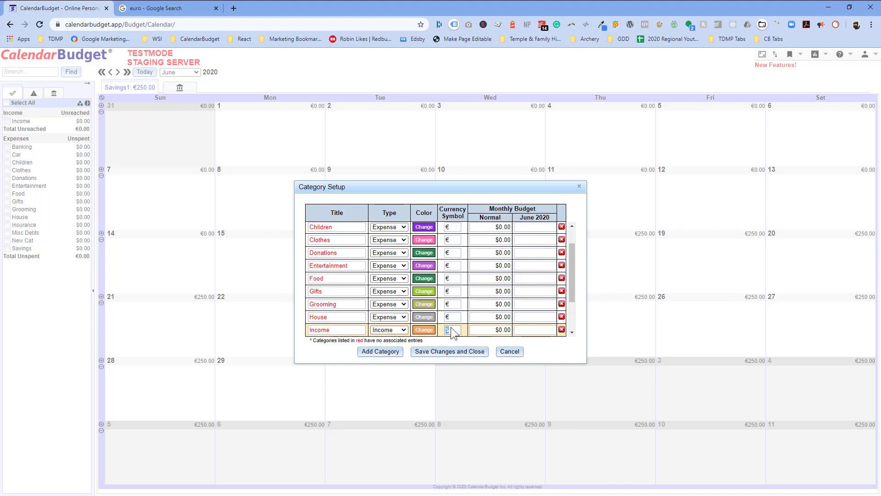
pyautogui.hotkey('ctrl', 'v')
# Set the currency symbol of the Insurance, Misc Debts, New Cat and Savings categories to € and save the category changes
pyautogui.scroll(-2, 457, 321)
pyautogui.doubleClick(448, 291)
pyautogui.hotkey('ctrl', 'v')
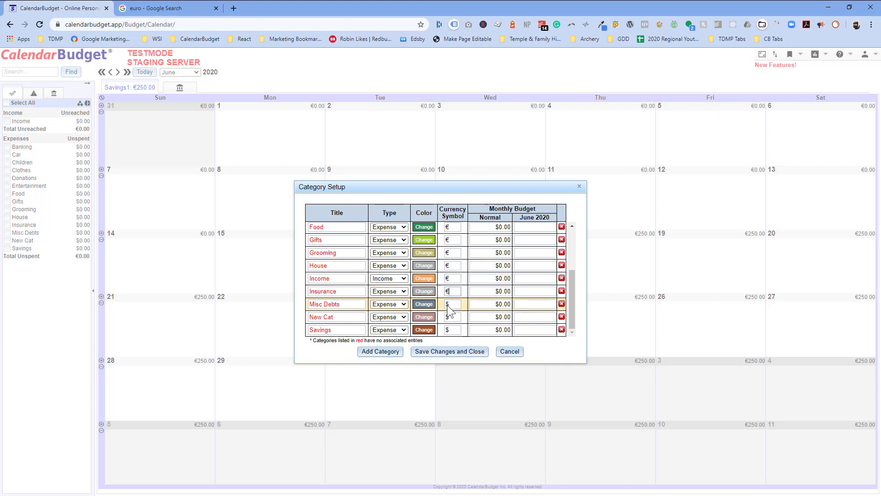
pyautogui.doubleClick(448, 304)
pyautogui.hotkey('ctrl', 'v')
pyautogui.doubleClick(447, 316)
pyautogui.hotkey('ctrl', 'v')
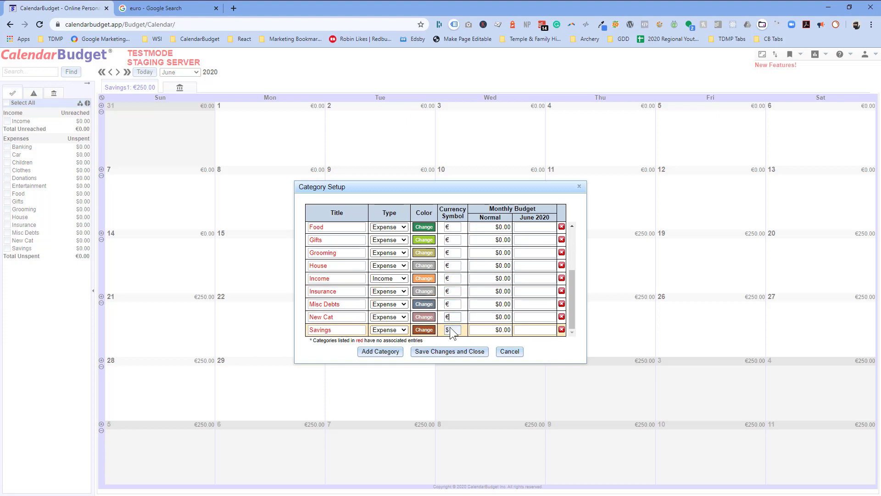
pyautogui.hotkey('ctrl', 'v')
pyautogui.click(448, 349)
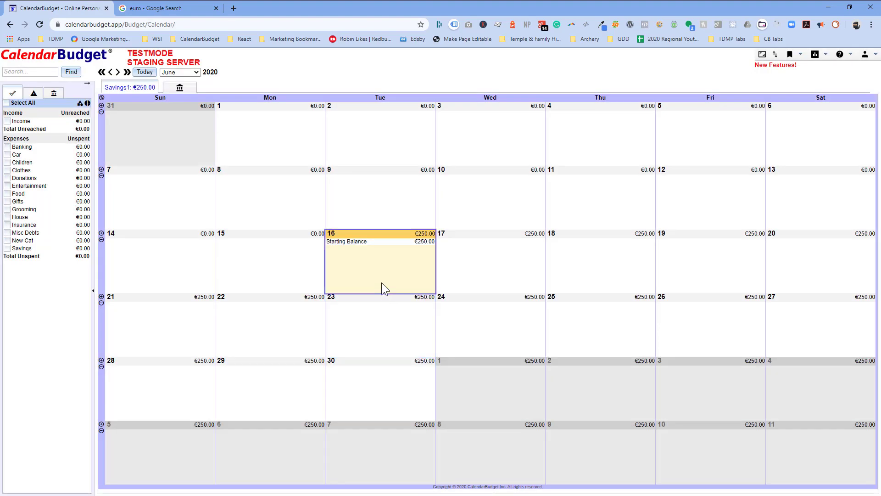
# Check which categories are offered for a new Savings1 entry on 16 June 2020, then cancel the entry
pyautogui.click(382, 277)
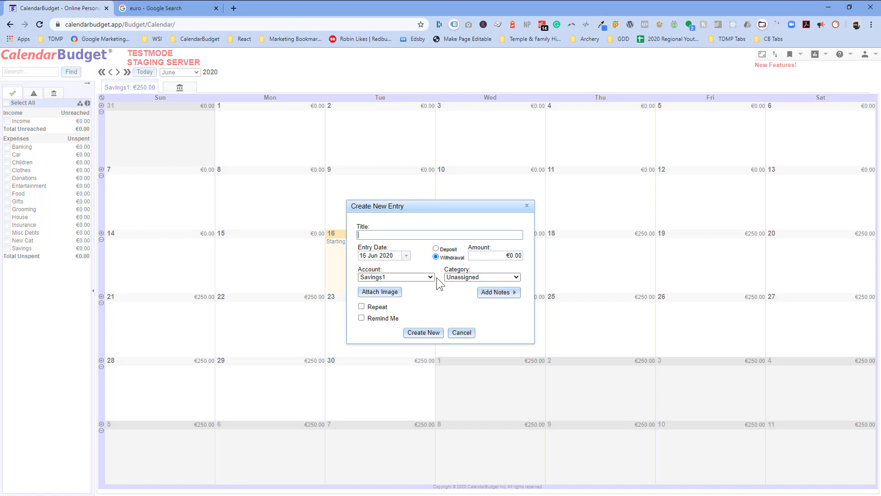
pyautogui.click(469, 277)
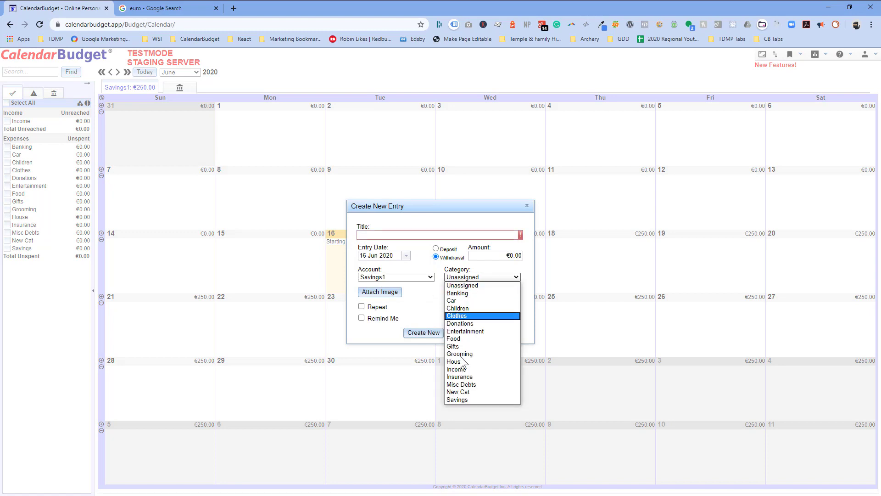
pyautogui.click(441, 299)
pyautogui.click(462, 332)
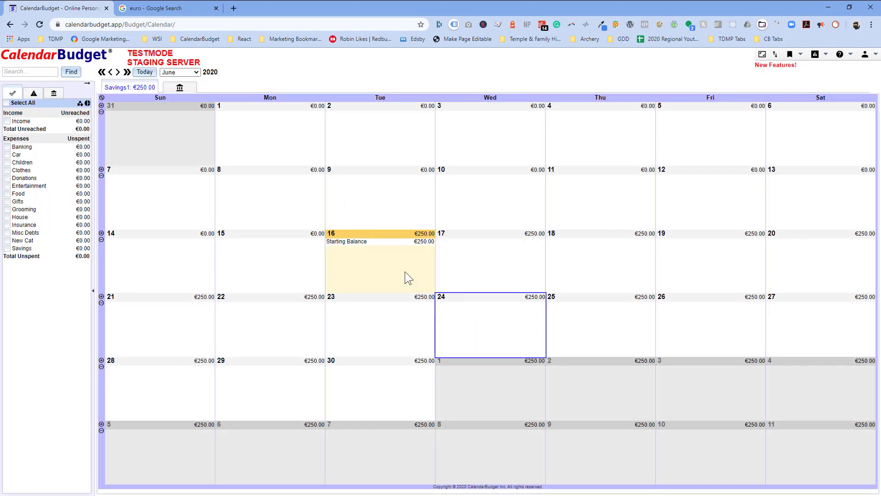
# Add a period to the Savings1 account's currency symbol, making it "€.", and save the account changes
pyautogui.click(192, 92)
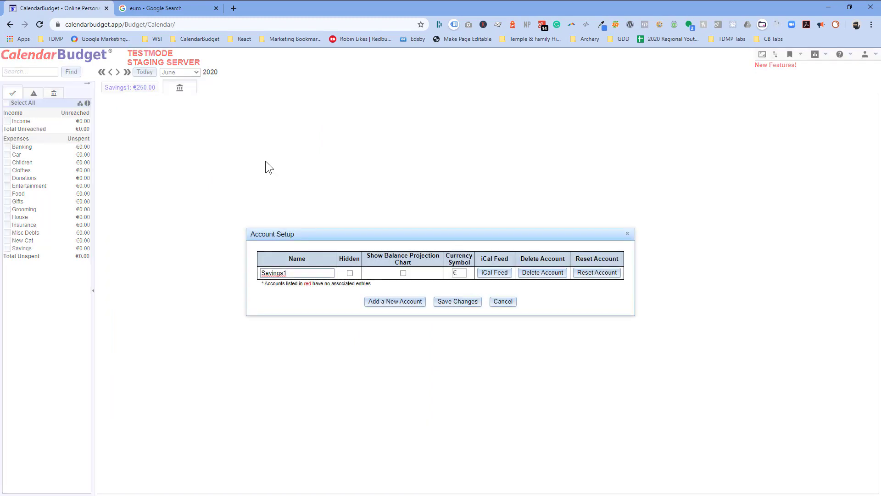
pyautogui.click(460, 271)
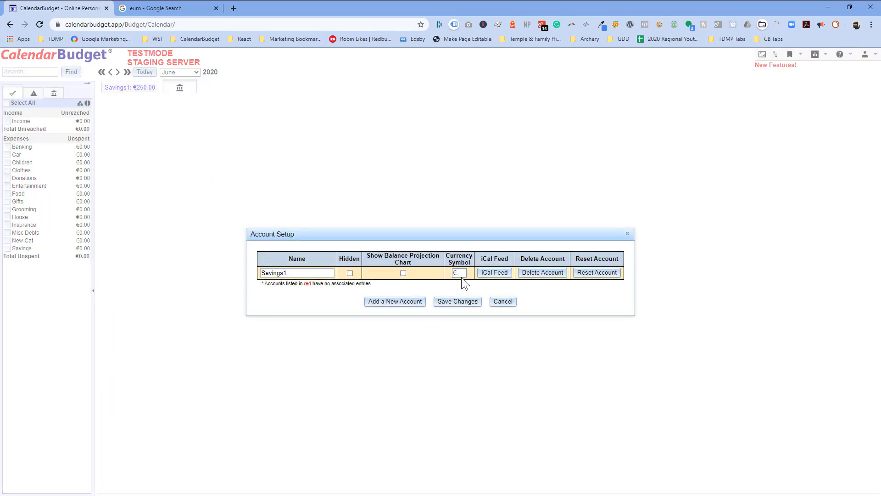
pyautogui.click(462, 305)
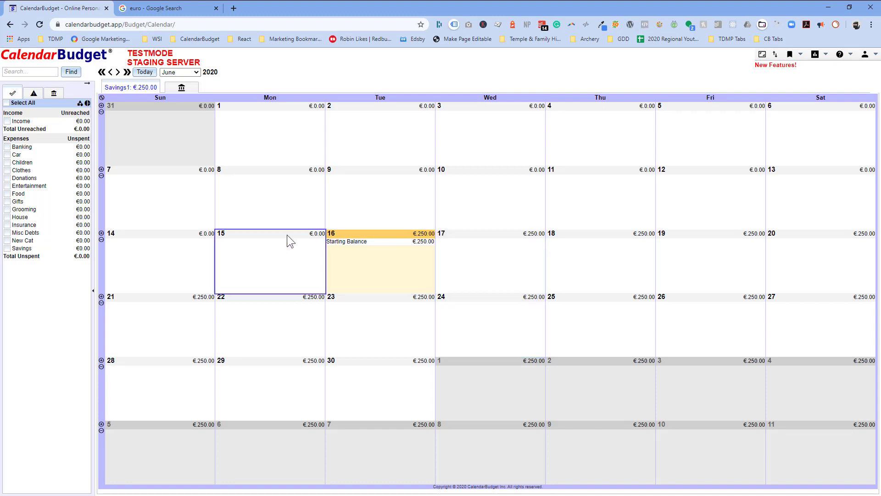
# Check the categories offered for a new 16 June 2020 entry in Savings1 with the "€." symbol, then cancel the entry
pyautogui.click(410, 288)
pyautogui.click(465, 276)
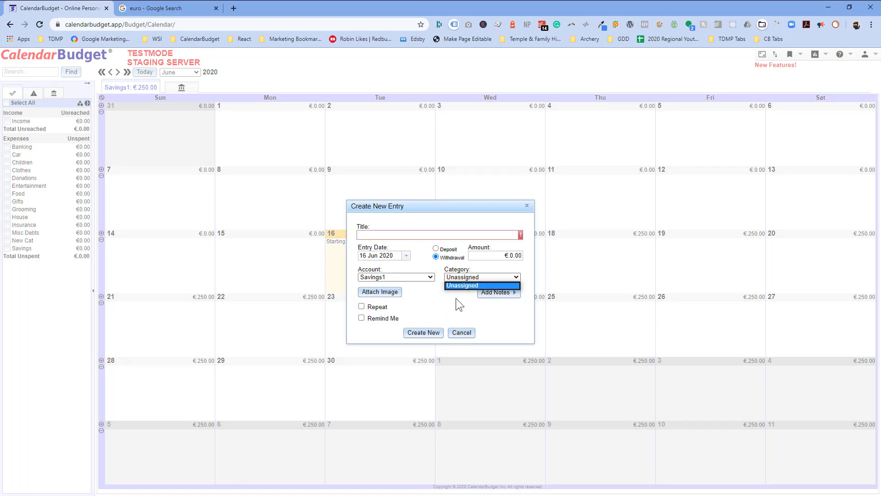
pyautogui.click(457, 329)
pyautogui.click(457, 330)
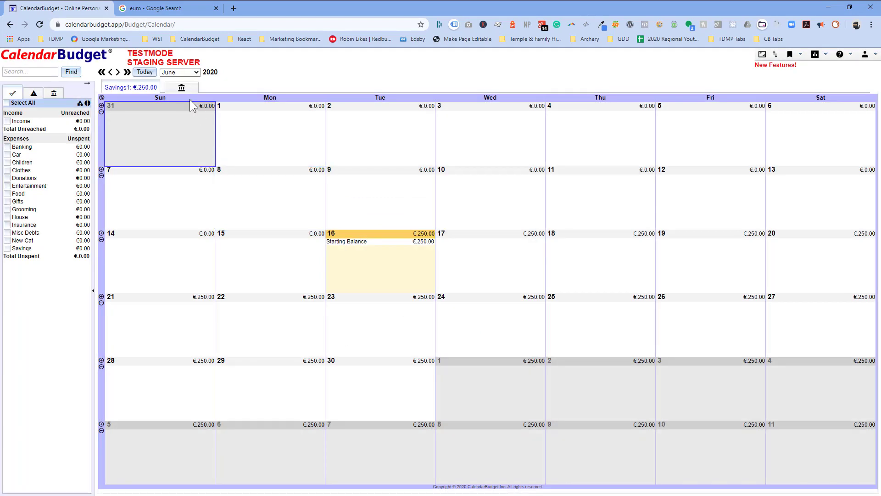
# Remove the period from the Savings1 account's currency symbol so it is just €, and save the account changes
pyautogui.click(182, 89)
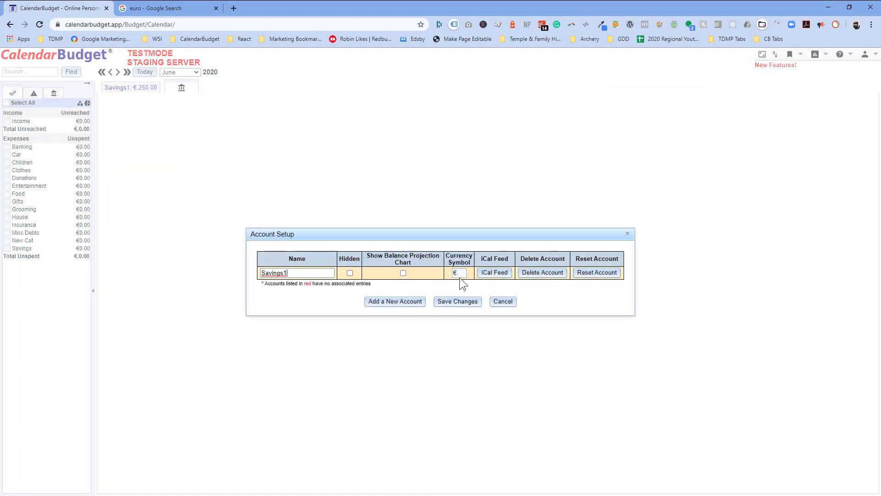
pyautogui.click(459, 274)
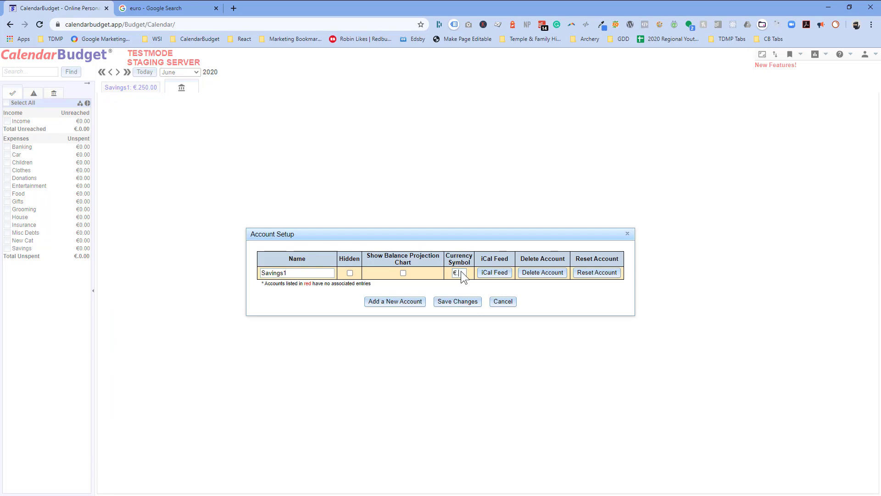
pyautogui.click(448, 303)
# Check the category choices for a new Savings1 entry on 16 June 2020 with the € symbol, discarding the entry
pyautogui.doubleClick(406, 274)
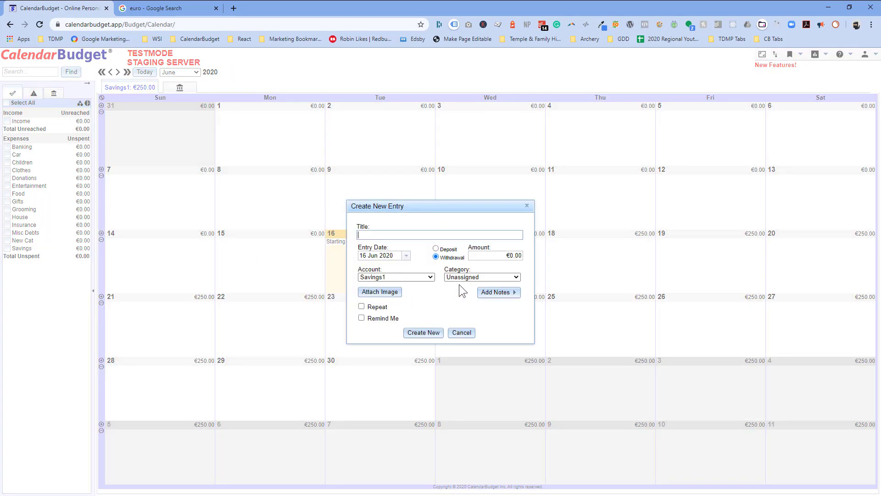
pyautogui.click(481, 277)
pyautogui.click(439, 291)
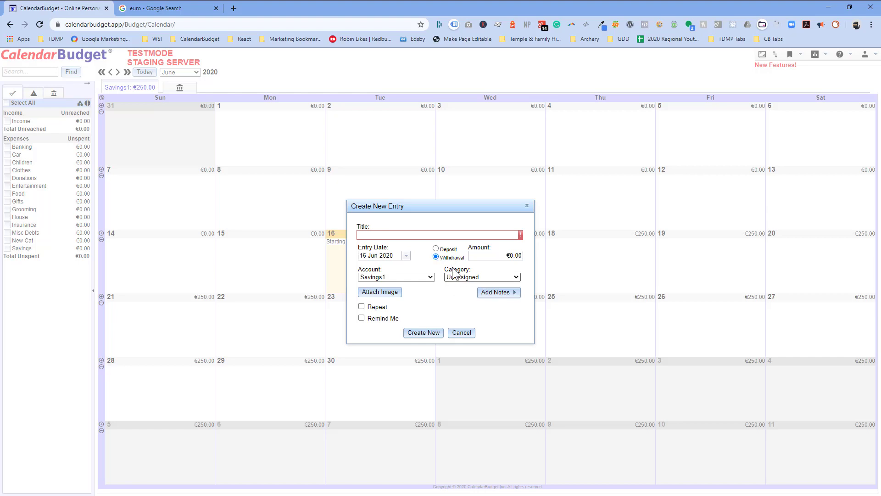
pyautogui.click(462, 332)
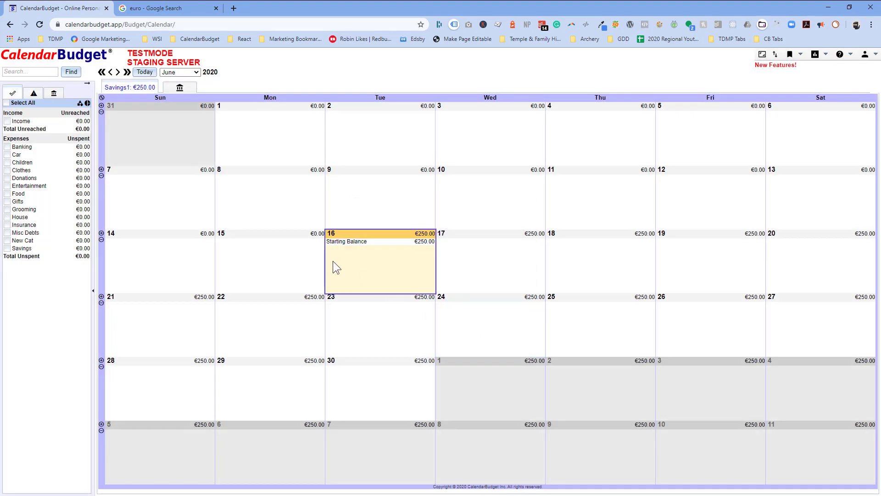